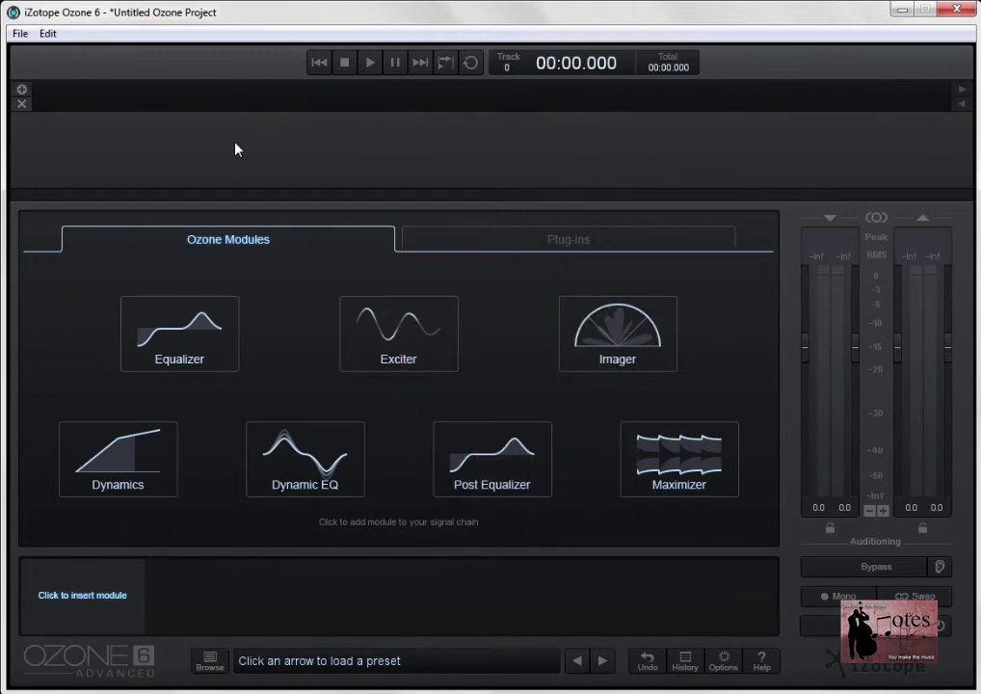
Review the Equalizer tab in the Options dialog and confirm with OK
click(723, 660)
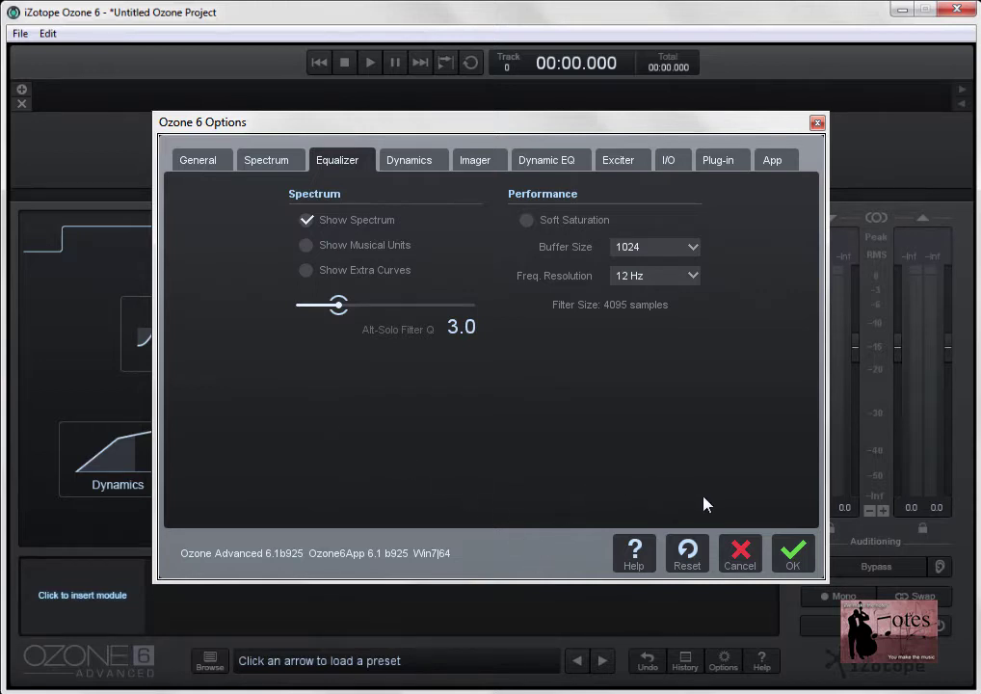
click(789, 552)
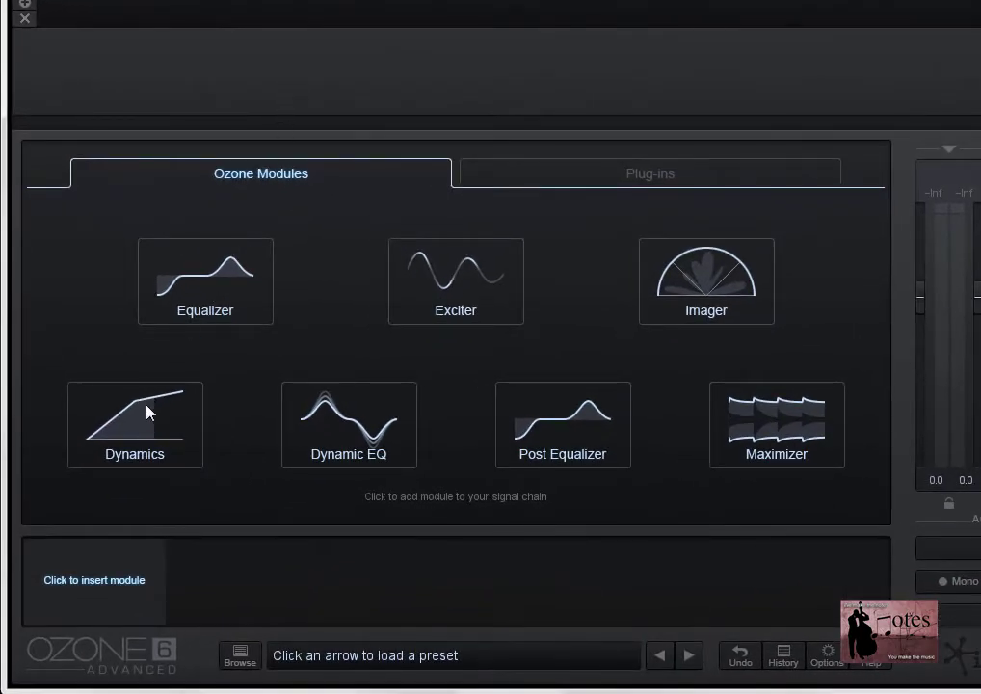
Add a Dynamics module to the empty chain, then a Maximizer after it
click(144, 417)
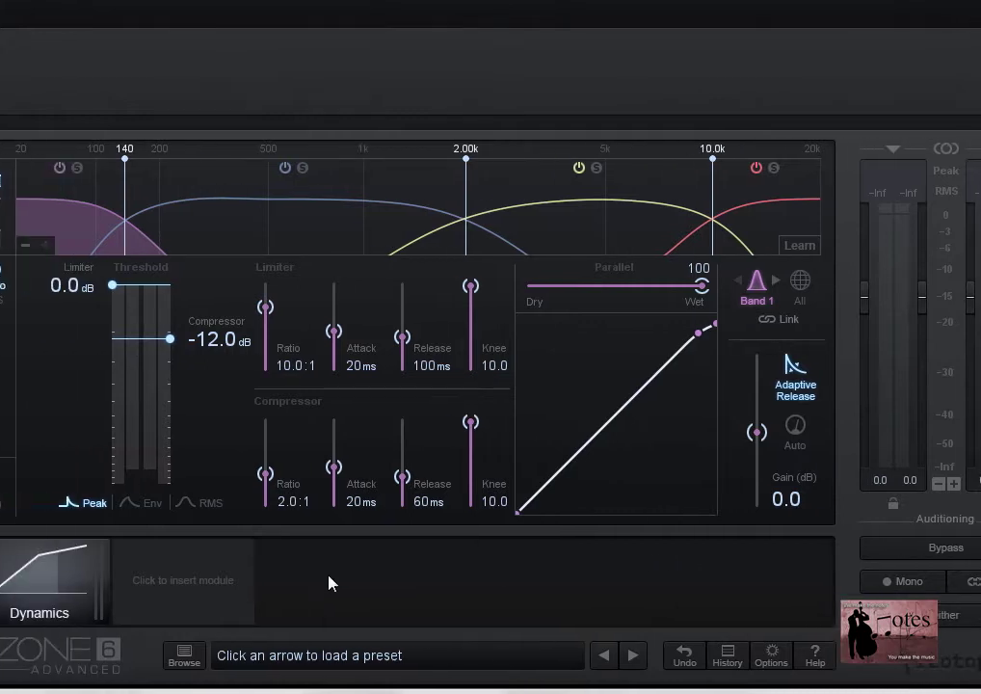
click(112, 590)
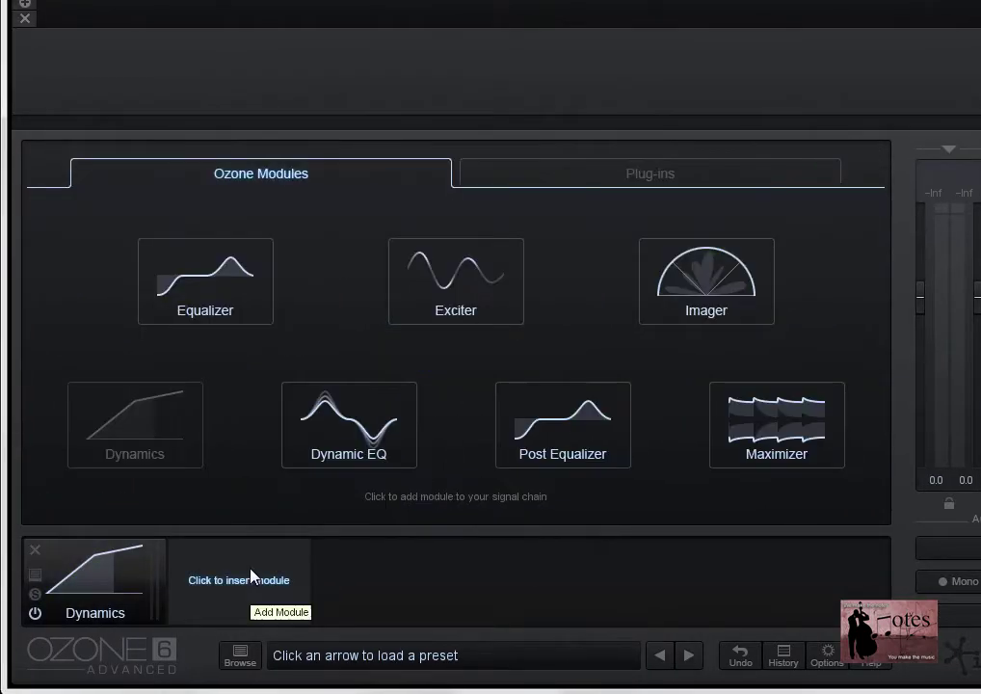
click(747, 432)
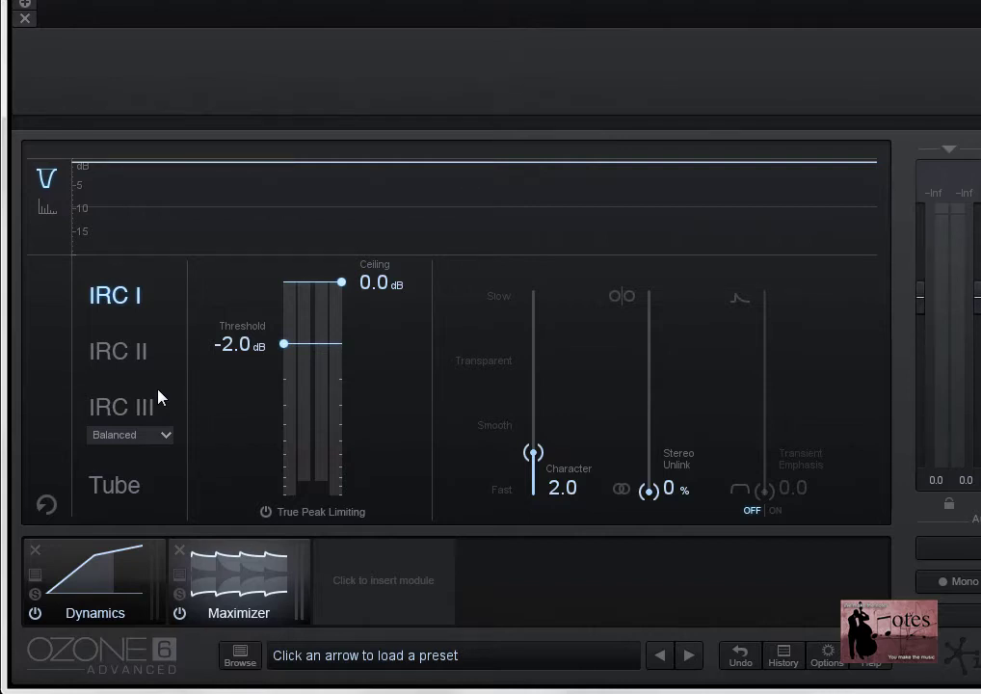
In the Dynamics settings, toggle Adaptive Release and Auto release off and back on
click(116, 580)
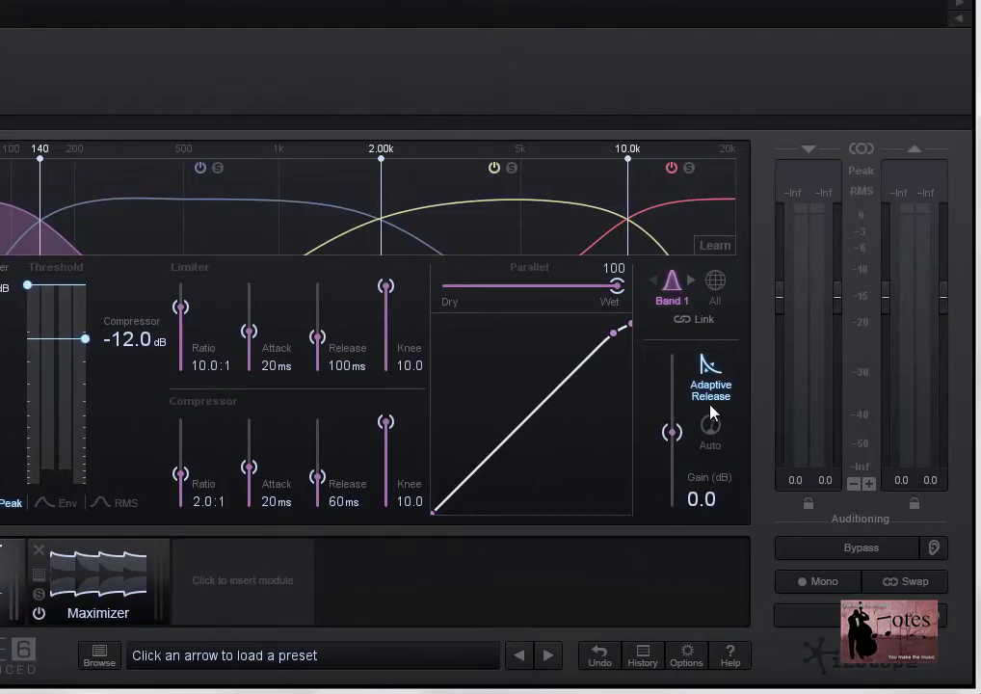
click(711, 387)
click(707, 385)
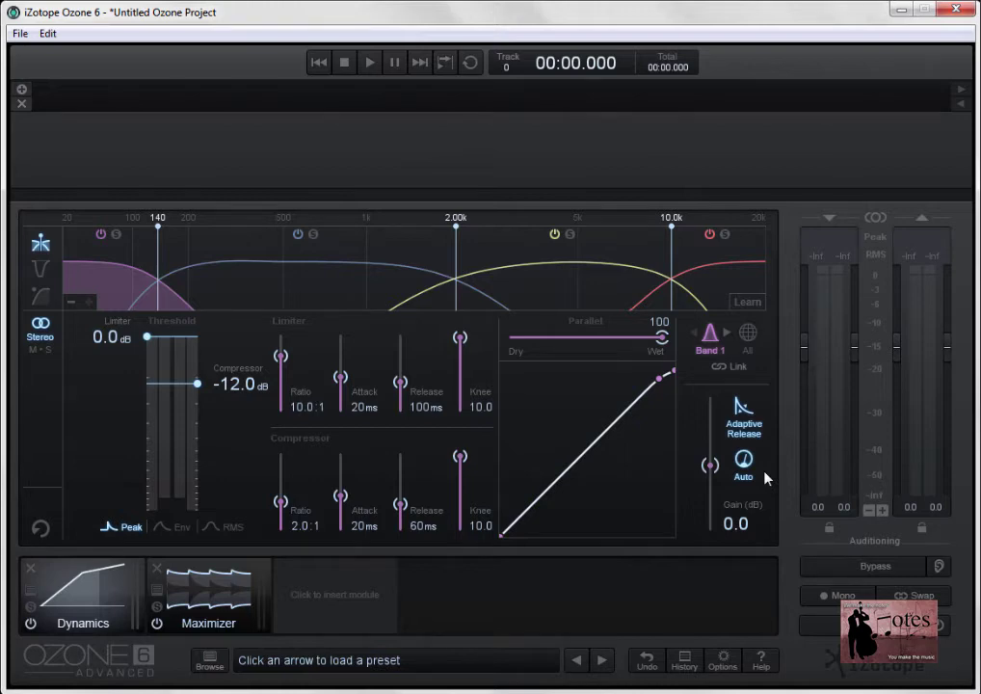
click(742, 472)
click(743, 462)
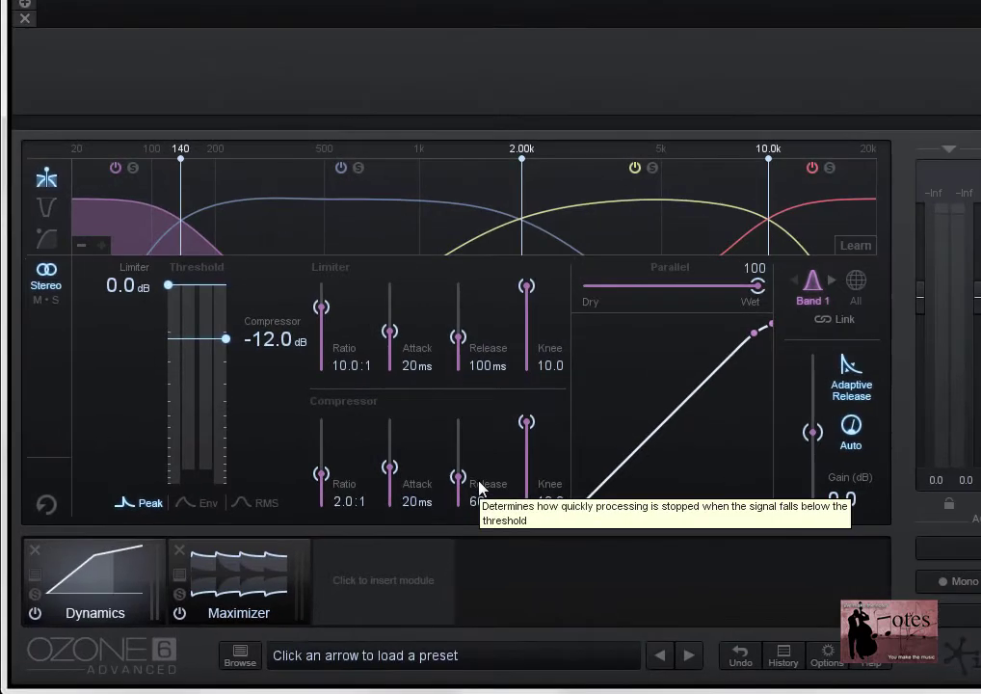
Drag the compressor Release up to 271 ms, then enter exactly 100 ms
mouse_move(460, 483)
mouse_down()
mouse_move(457, 472)
mouse_move(458, 480)
mouse_up()
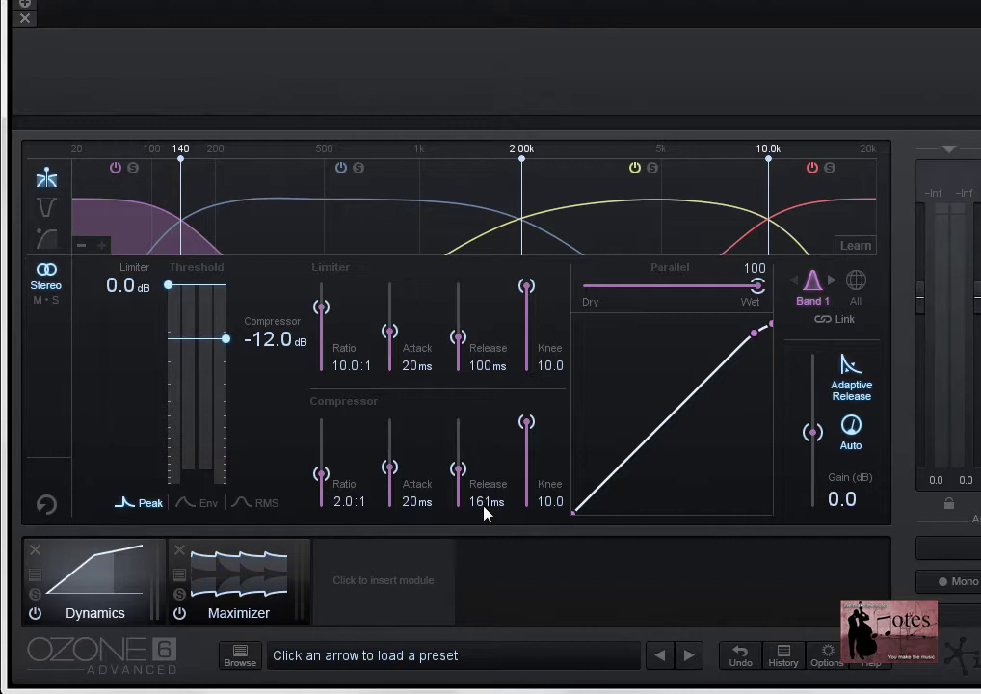
double_click(486, 502)
text(100)
key(Return)
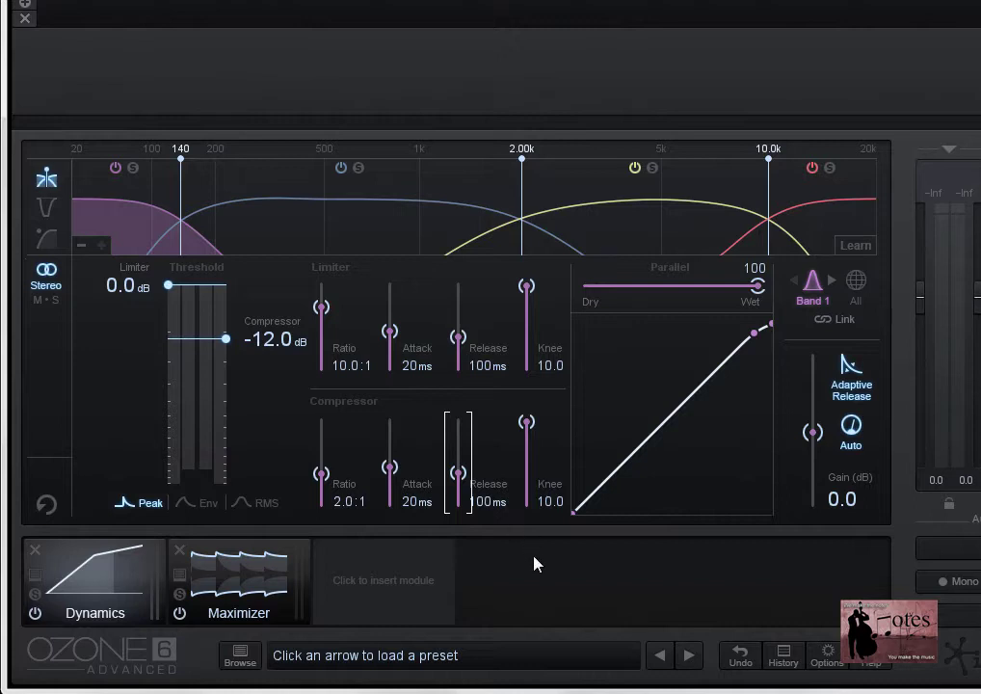
Switch the Maximizer's limiter from IRC I to Tube mode
click(267, 580)
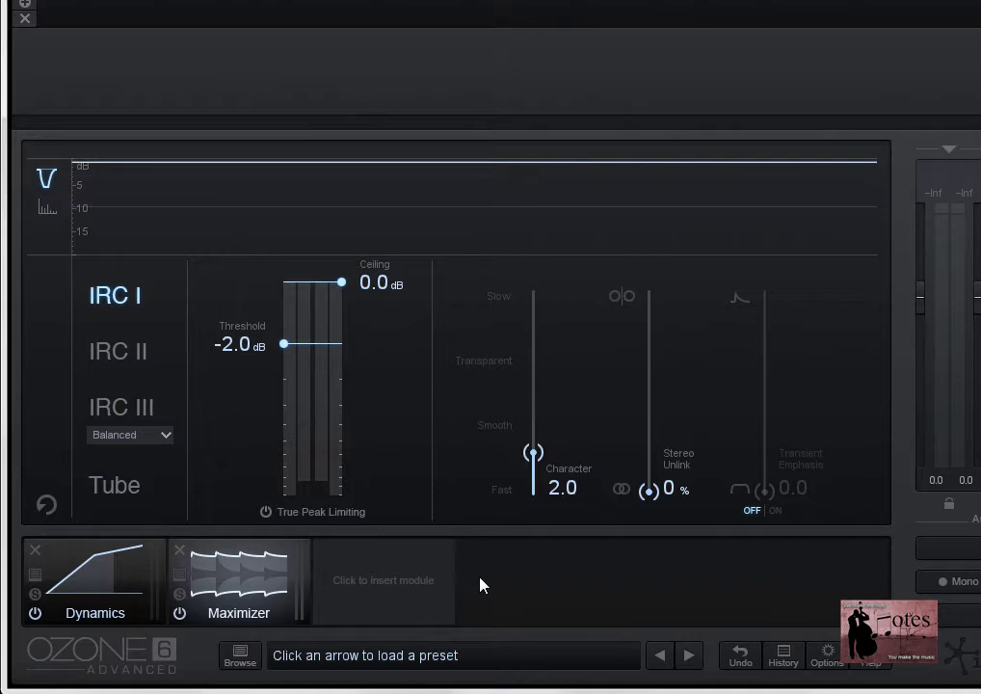
click(120, 495)
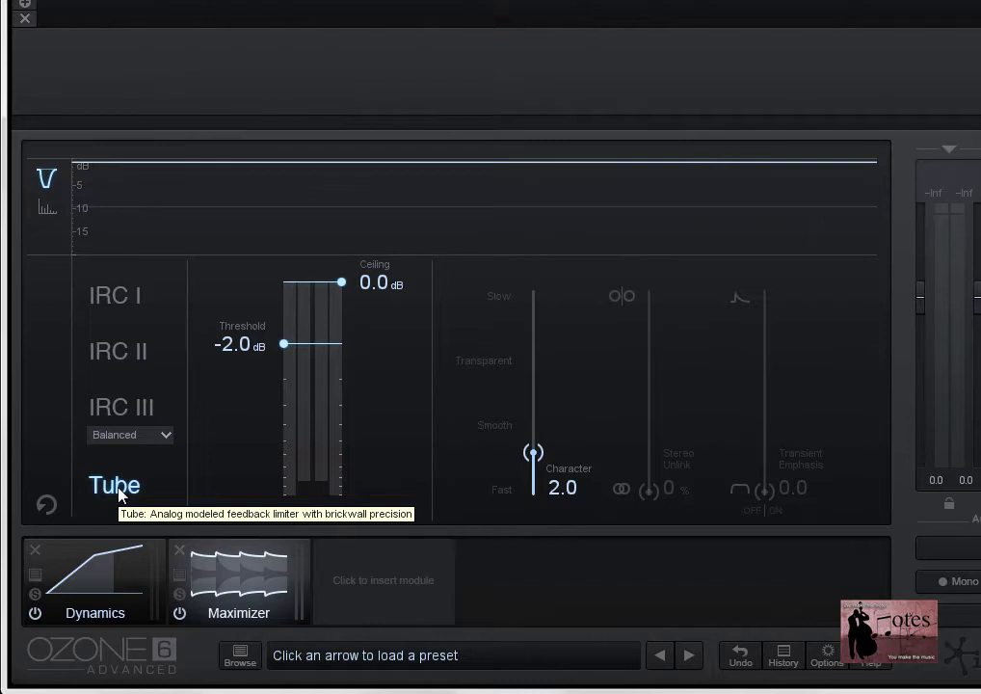
Keep the Maximizer in Tube mode and raise its Character from 2.0 to 4.2
click(133, 487)
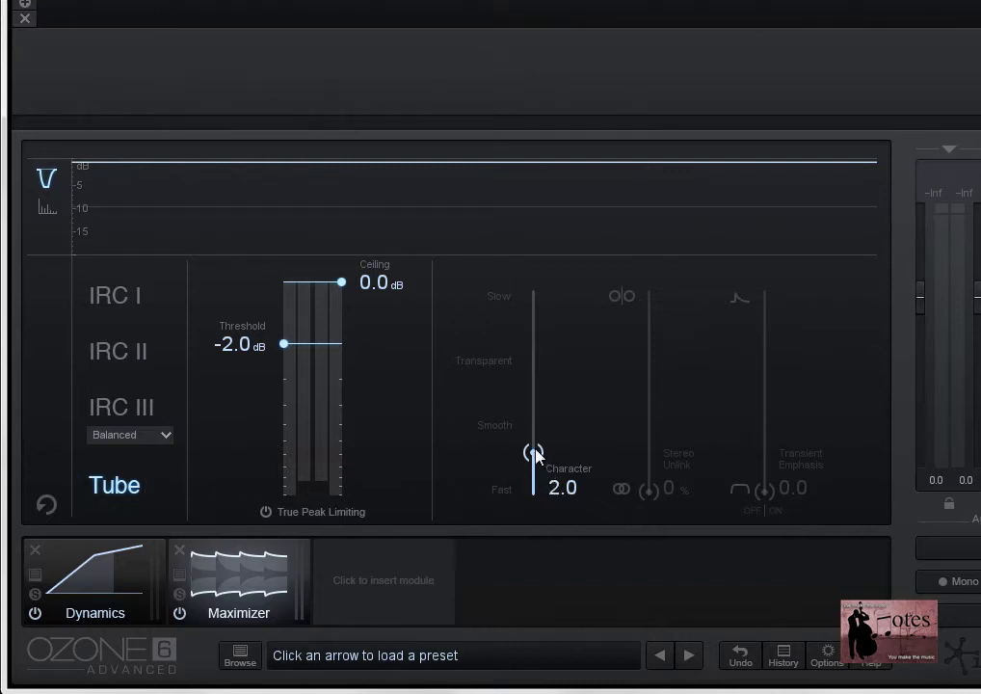
drag(536, 457, 541, 412)
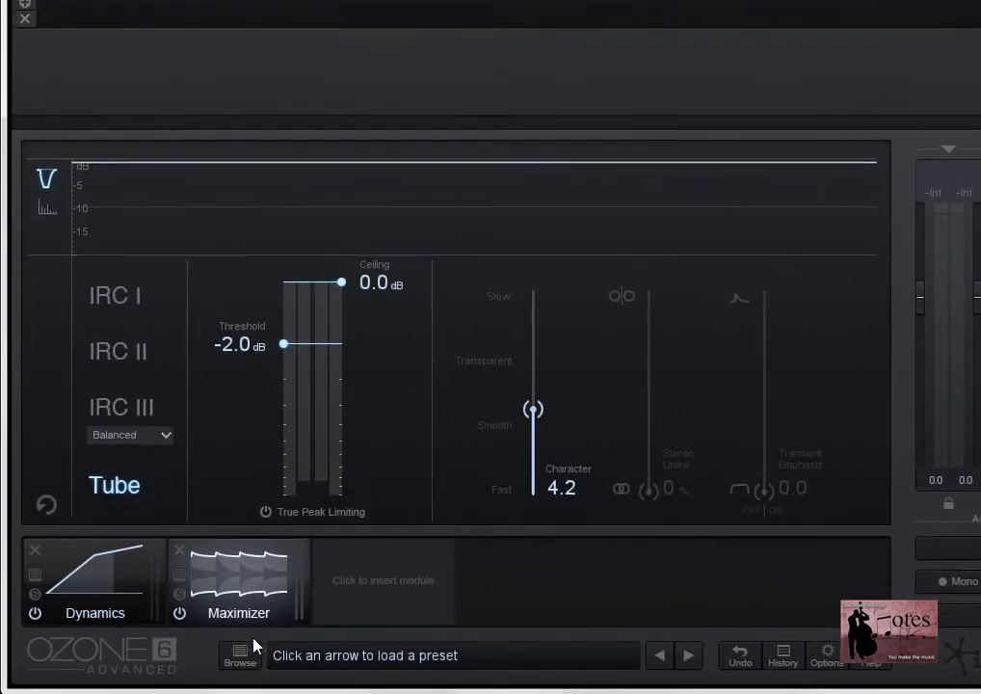
Load the Classic Midrange preset from the Light folder in the Preset Manager
click(251, 654)
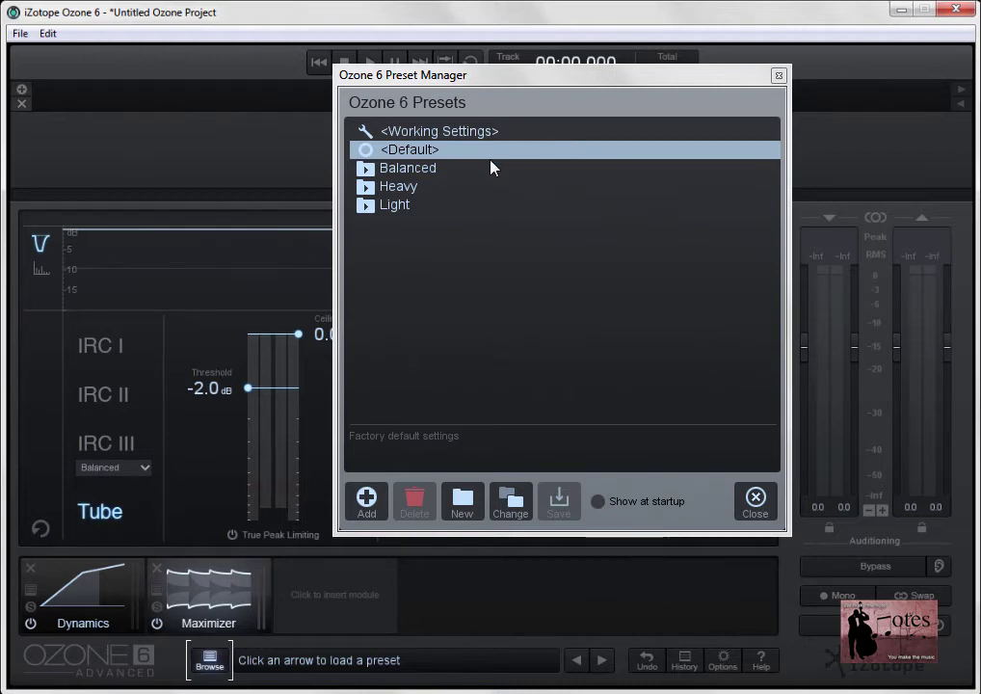
click(367, 209)
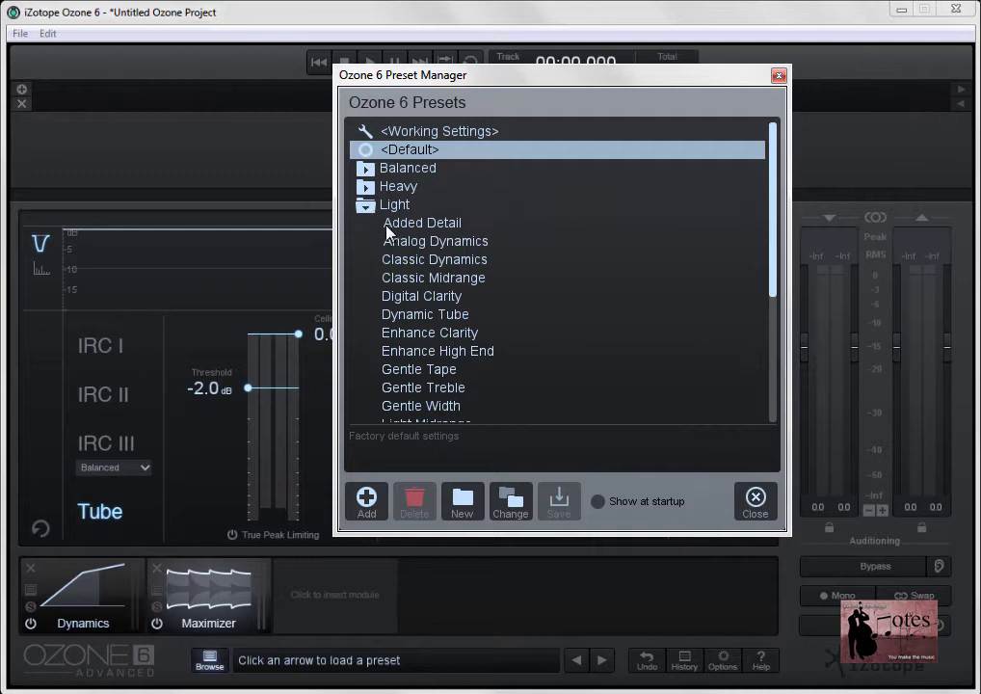
click(427, 279)
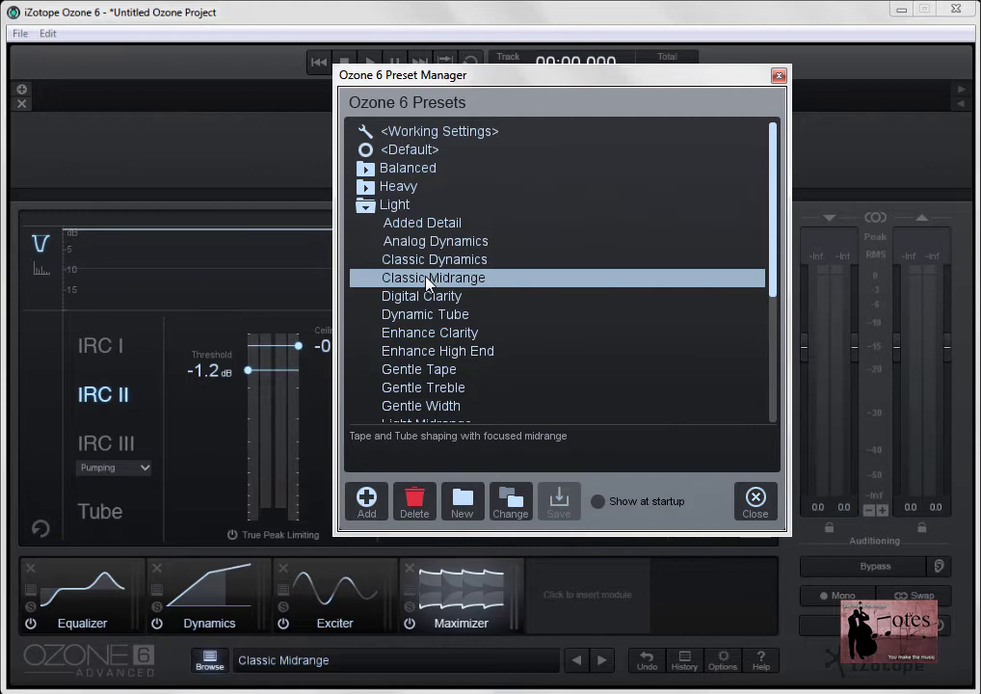
Set Classic Midrange as the <Default> preset from its context menu
right_click(427, 280)
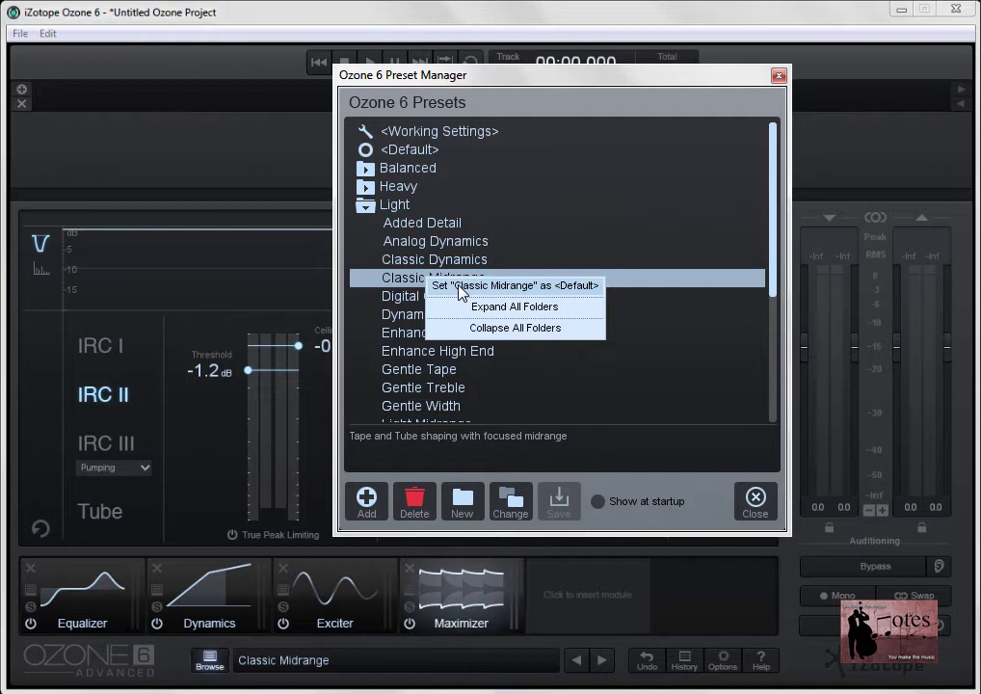
click(461, 287)
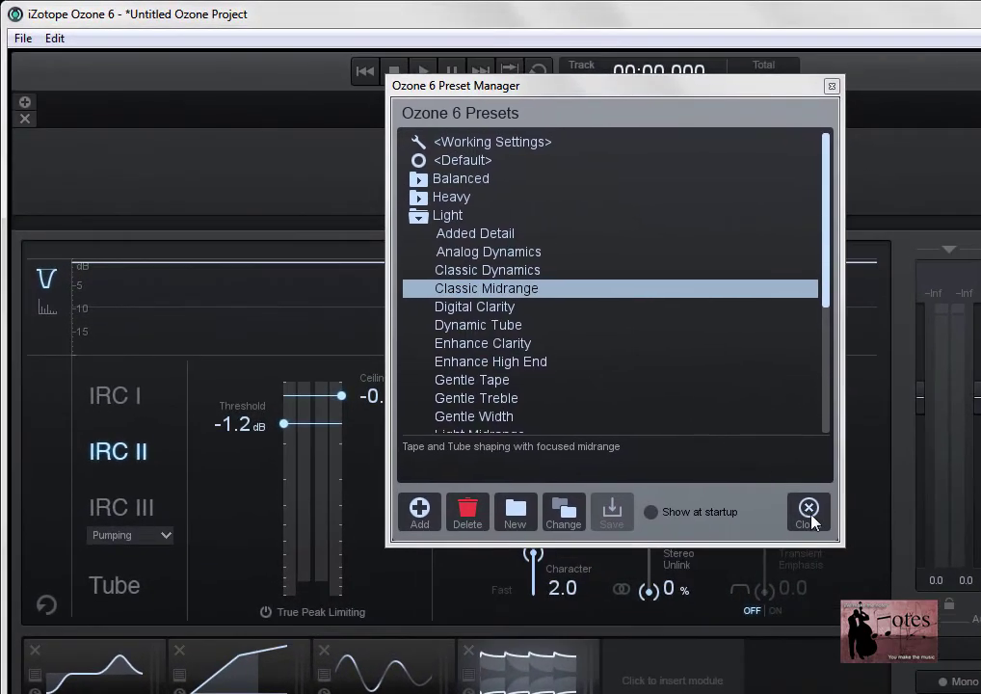
Tweak the preset: Maximizer threshold -2.3 dB, EQ Band 2 -3.7 dB at 79.5 Hz, Exciter band 2 mix 37.6%
click(777, 503)
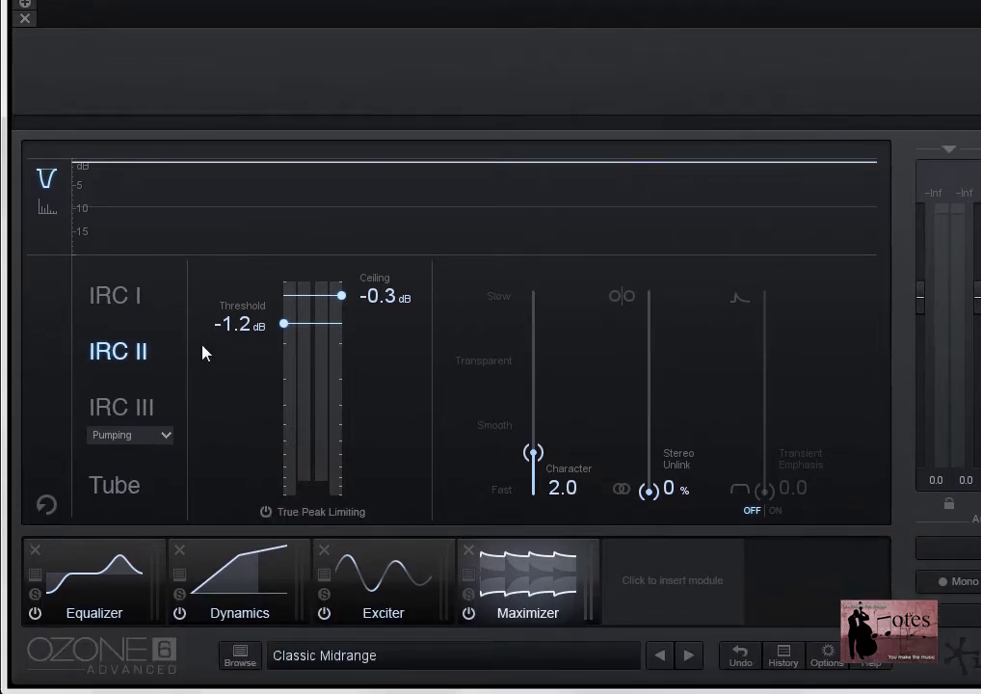
drag(238, 330, 233, 359)
click(128, 588)
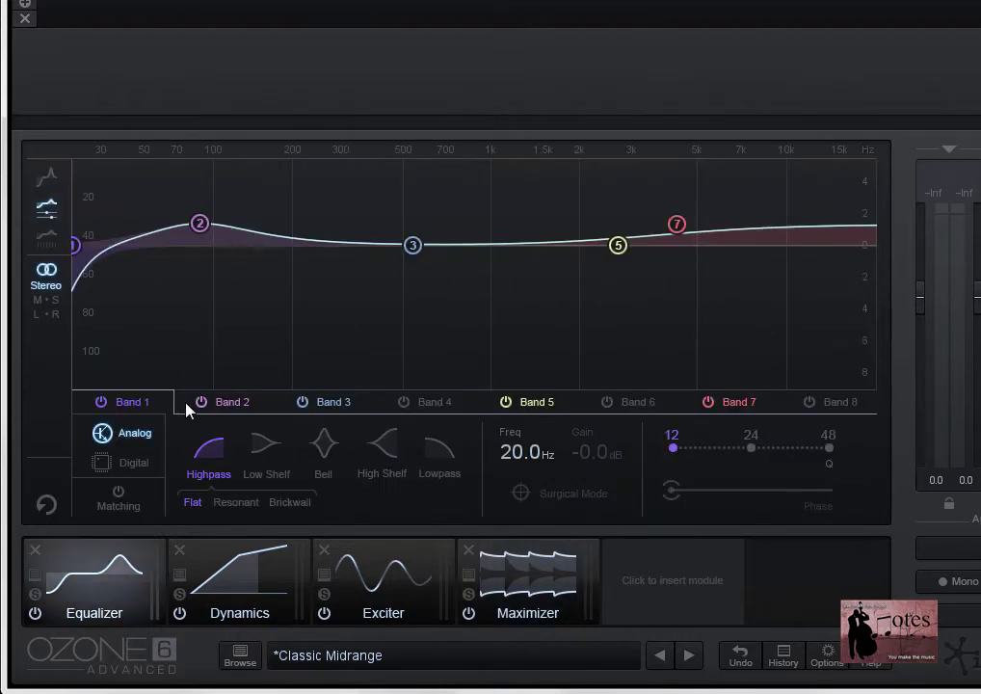
drag(205, 241, 193, 314)
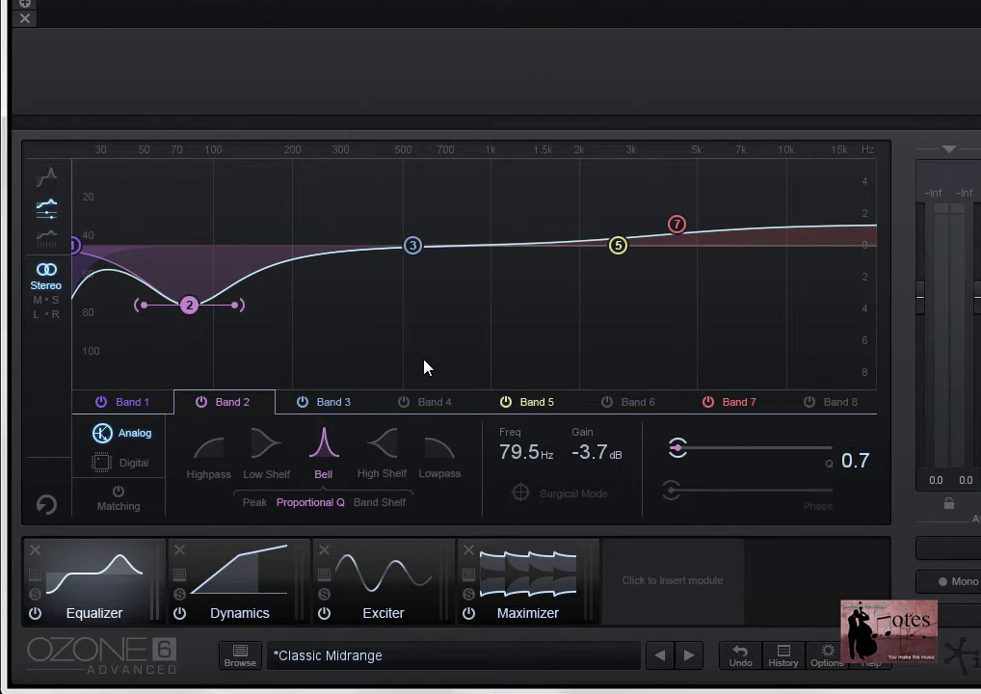
click(396, 593)
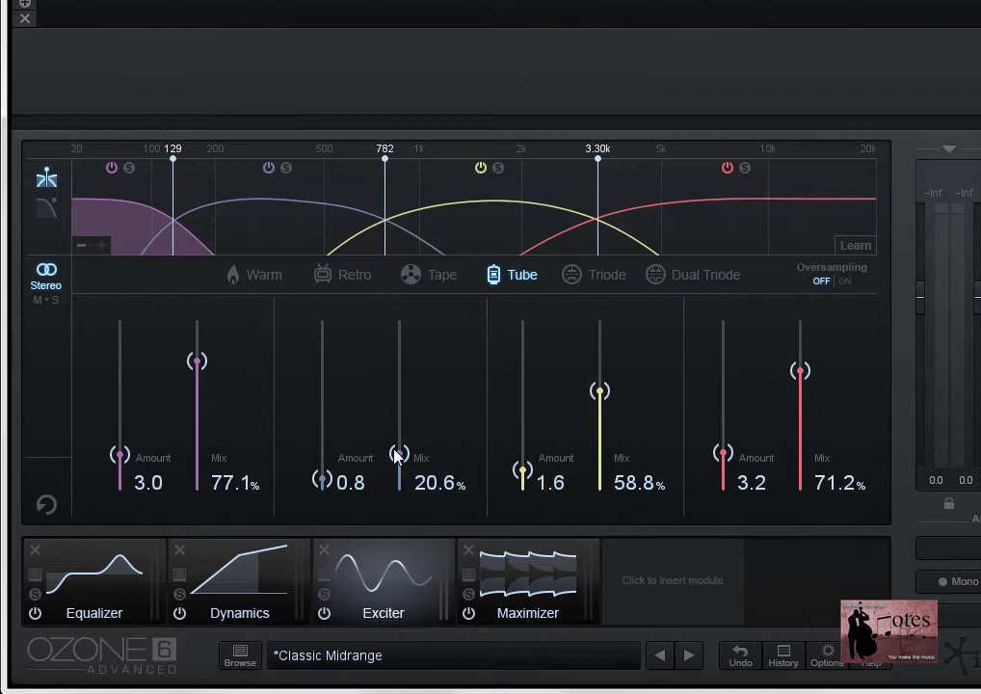
drag(398, 453, 353, 420)
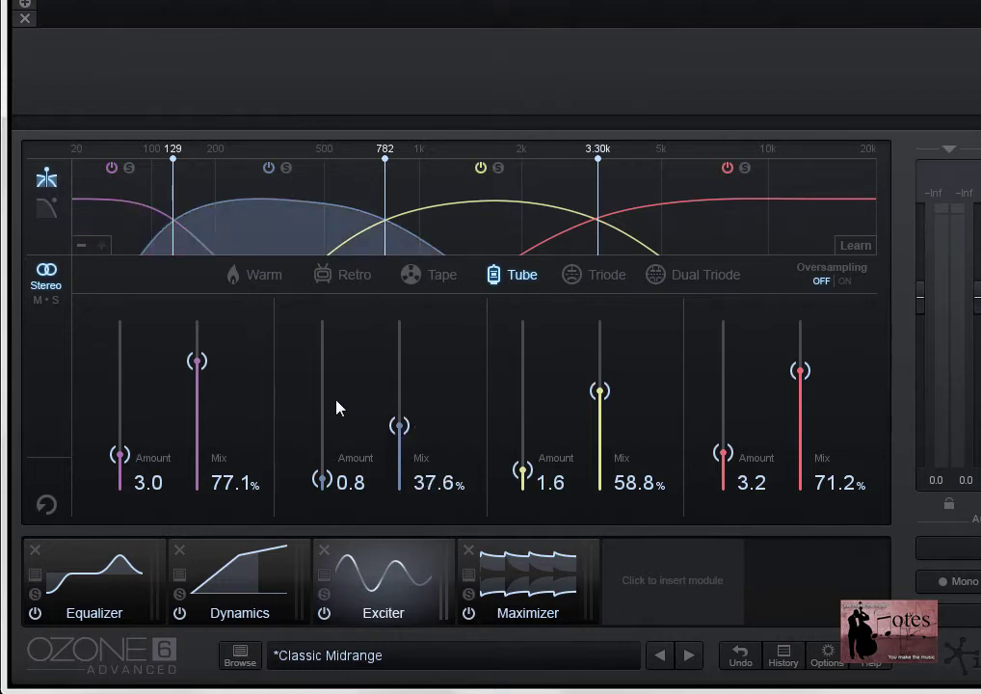
Set the current state as the <Default> preset in the Preset Manager
click(240, 654)
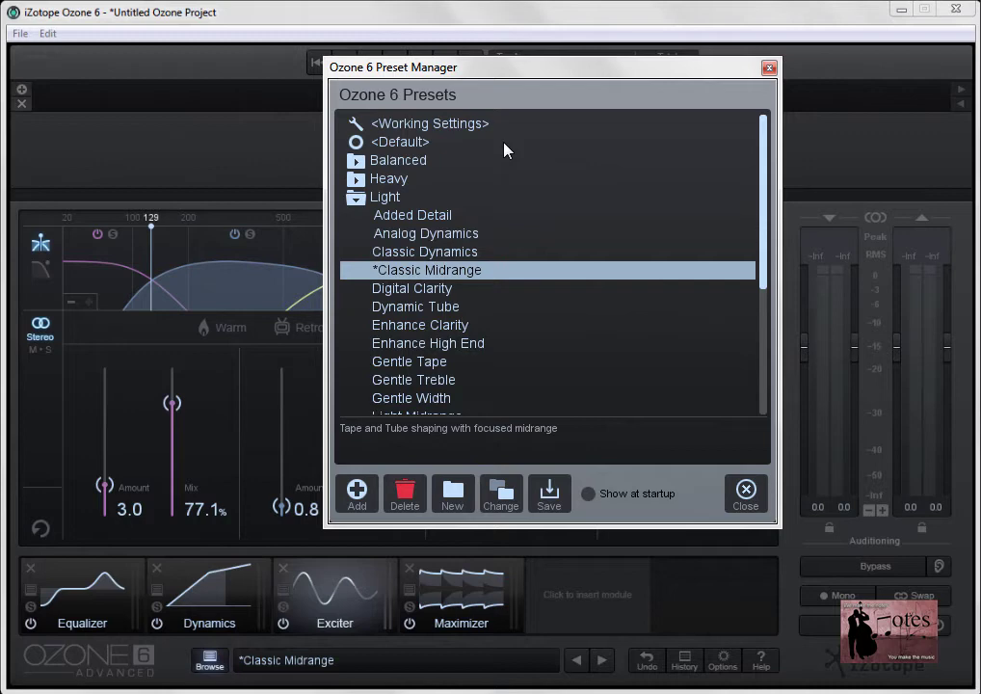
right_click(504, 145)
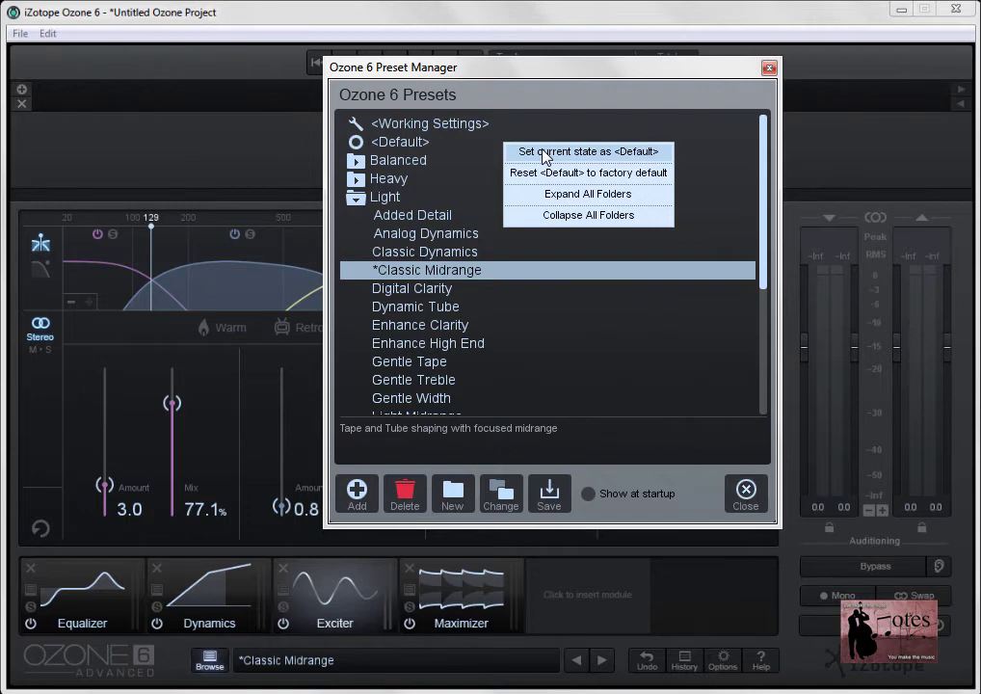
click(545, 155)
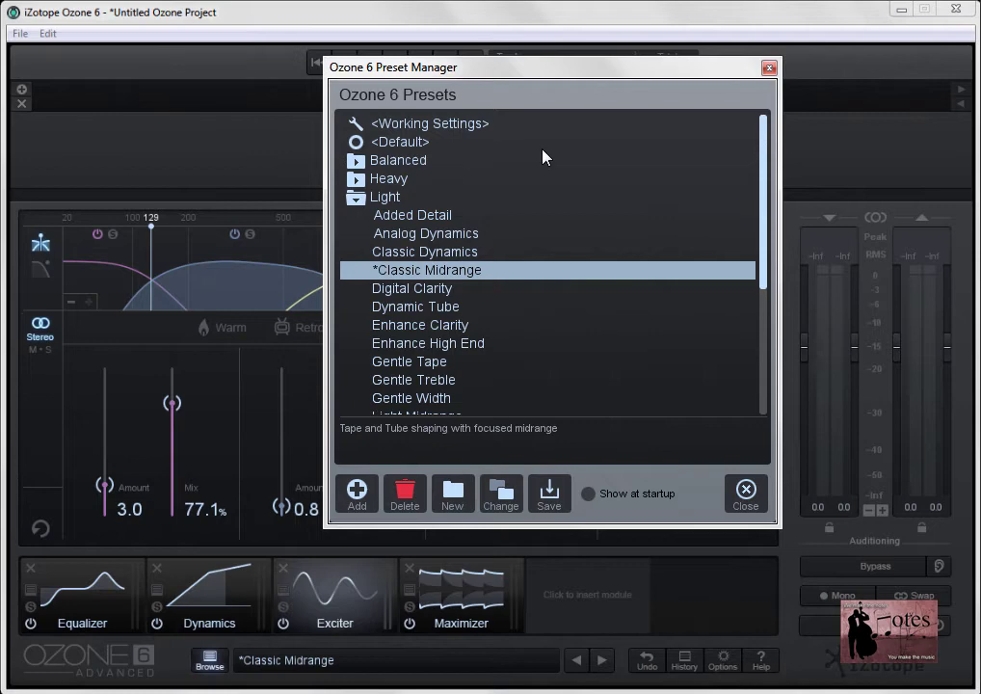
Reset <Default> to the factory default and close the Preset Manager
right_click(546, 158)
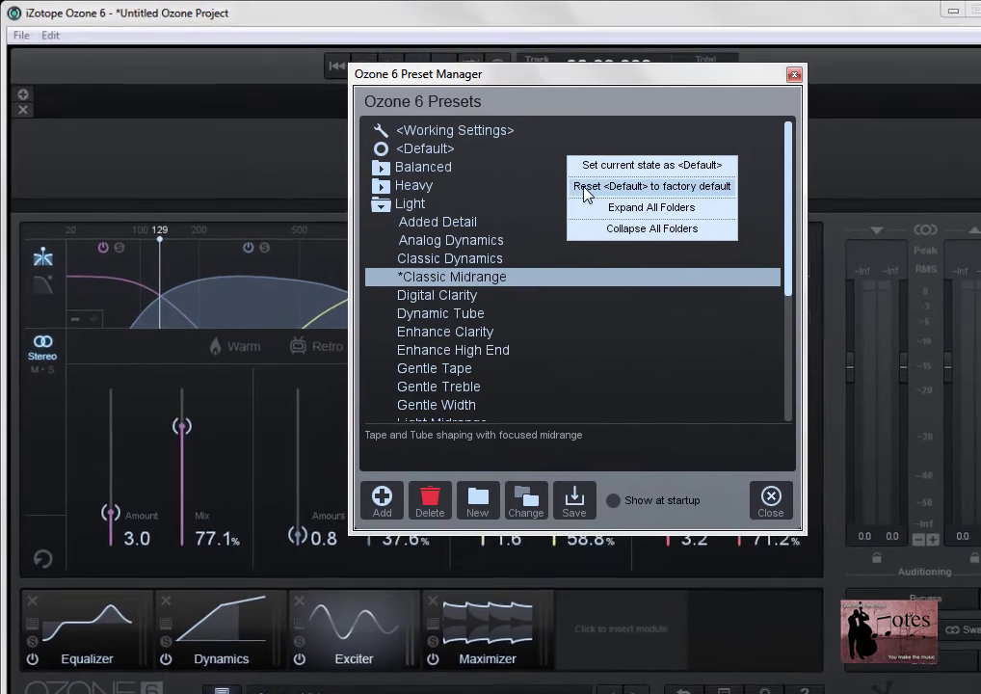
click(561, 183)
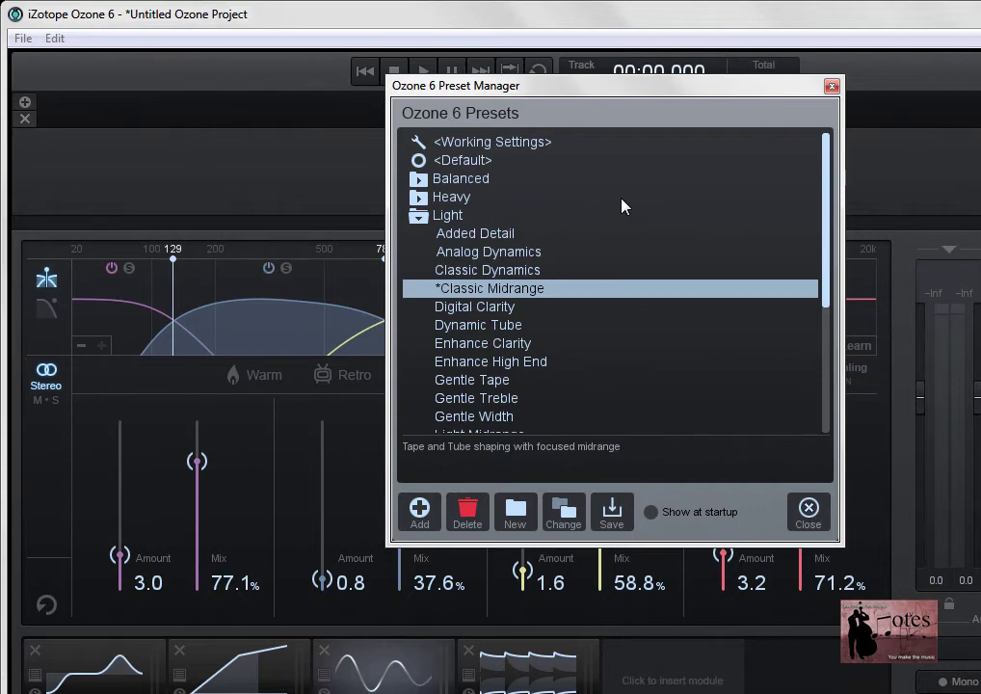
click(808, 511)
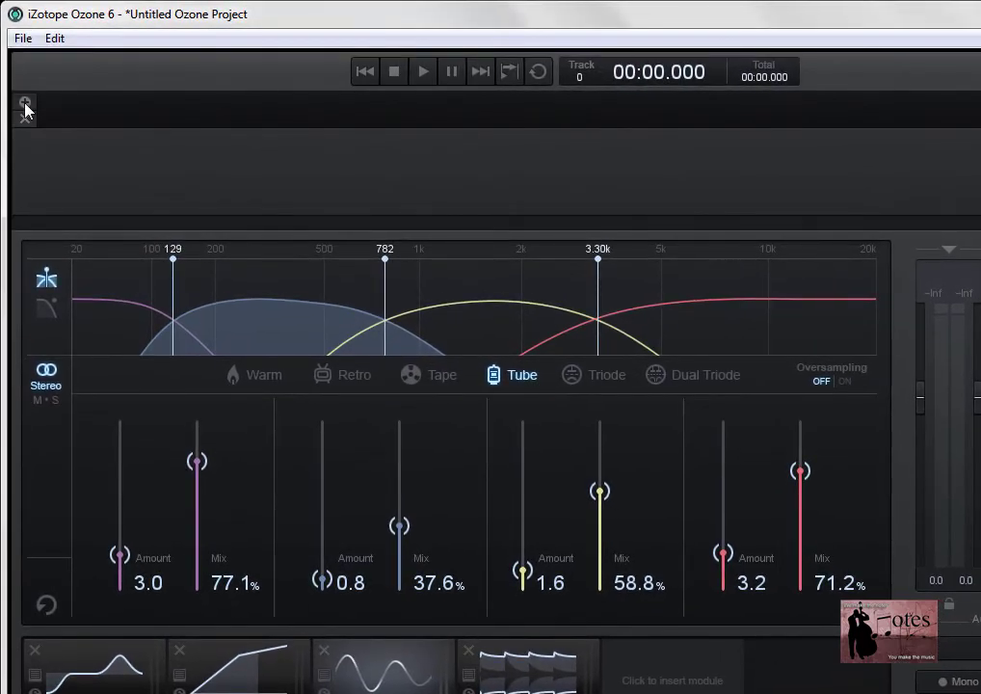
Import the Structure Mix mp3 from the Cubase 8 Songs artist folder as track 1
click(25, 105)
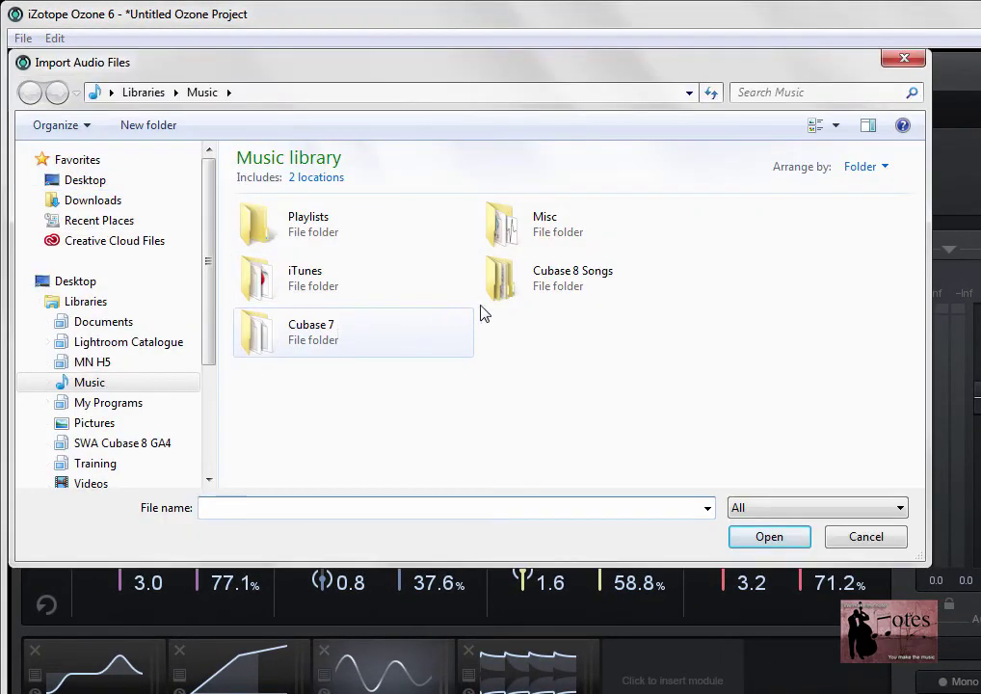
double_click(500, 291)
double_click(499, 291)
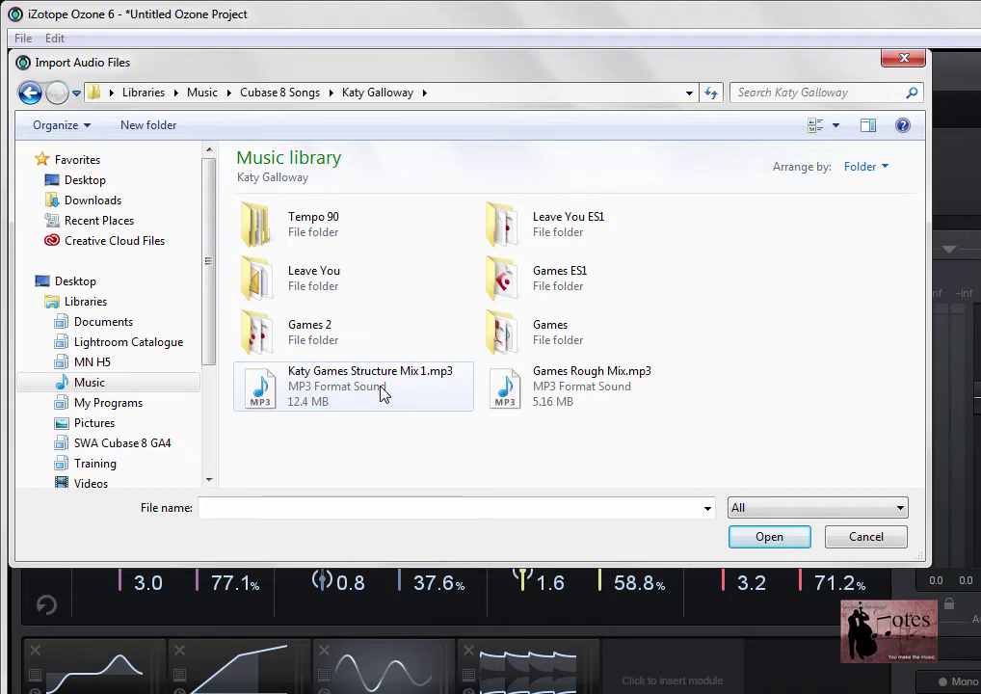
click(384, 393)
click(757, 543)
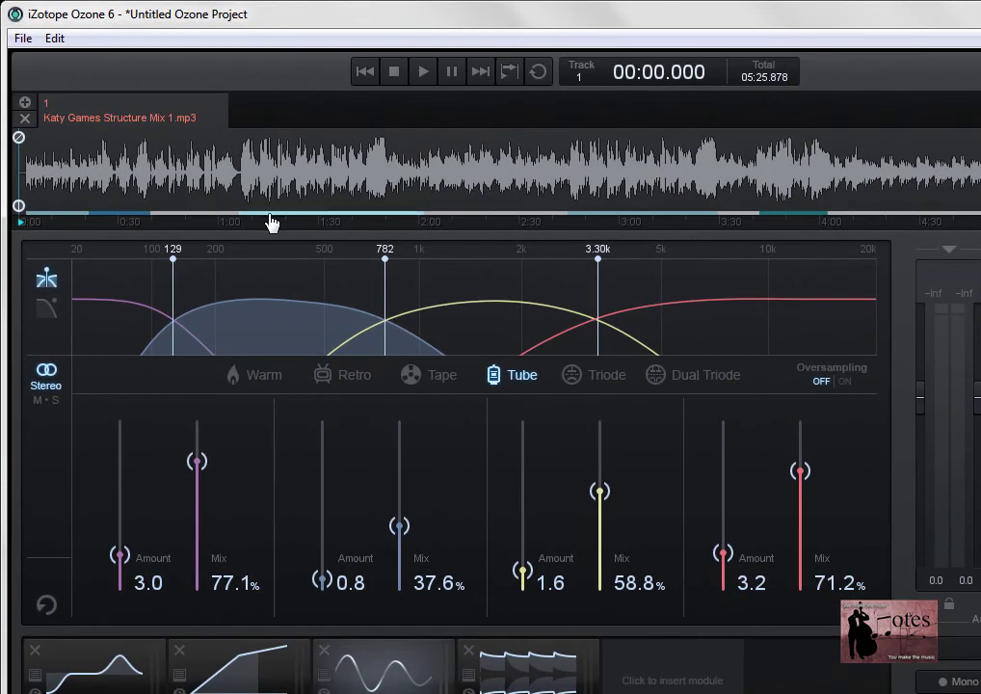
Loop song sections from the region bar: around 1:00–2:00, from 2:44, then the next section
click(238, 193)
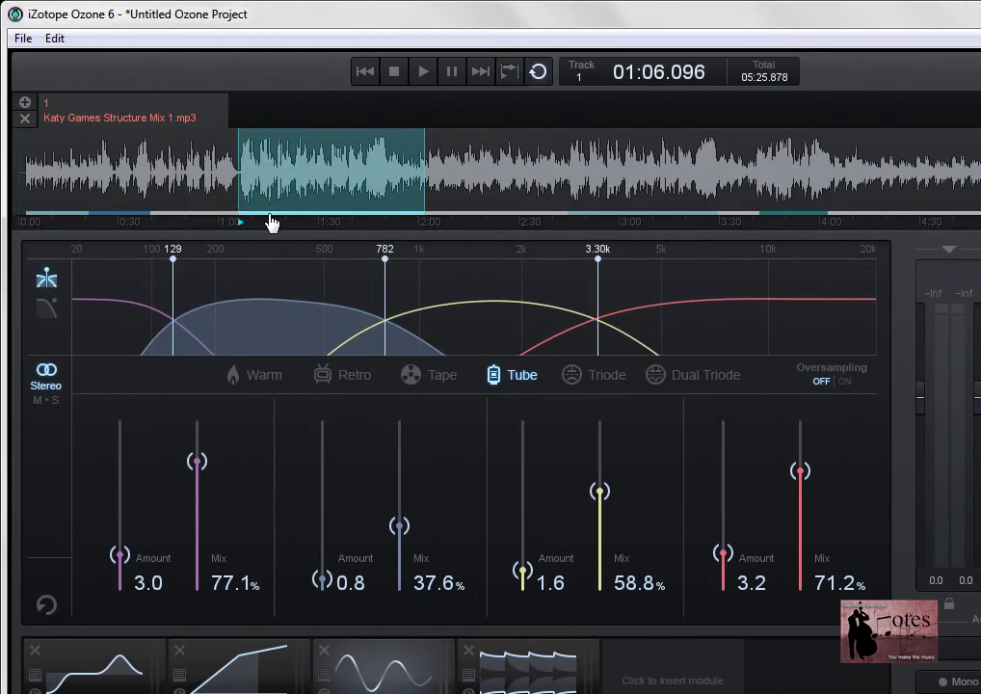
click(653, 225)
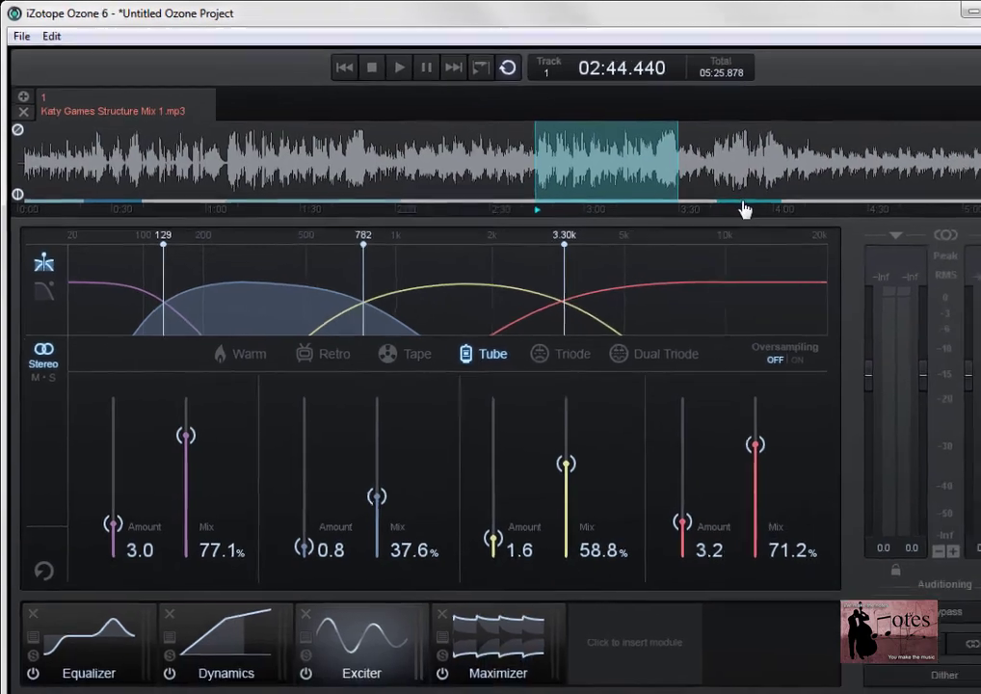
click(773, 237)
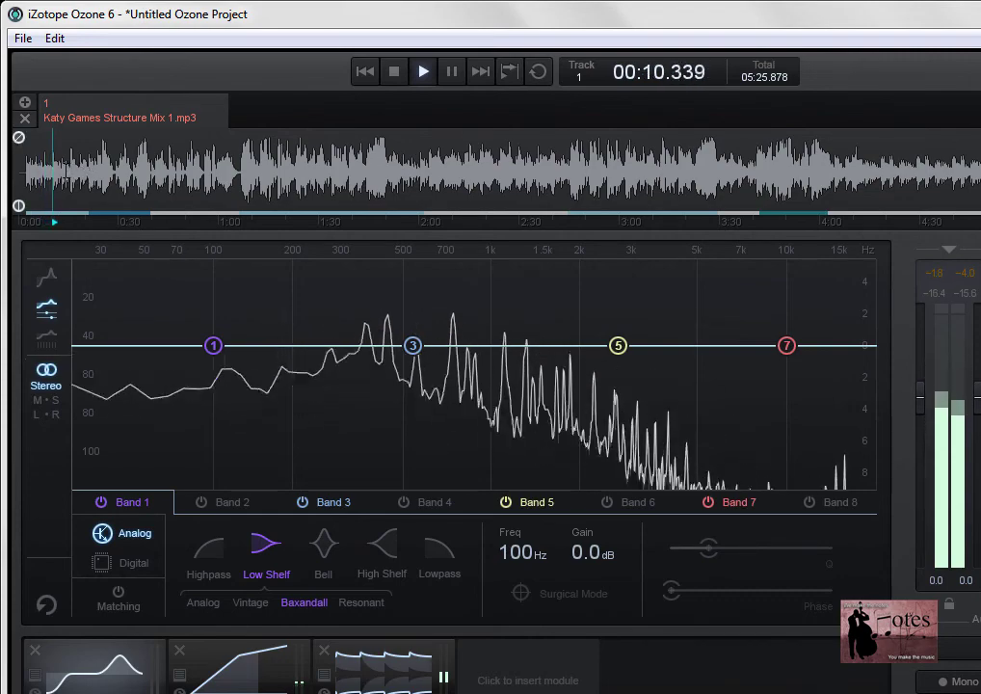
Drag loop ranges on the waveform: 0:10–0:58, narrowed to 0:21–0:39, then 0:45–1:13
drag(63, 155, 219, 159)
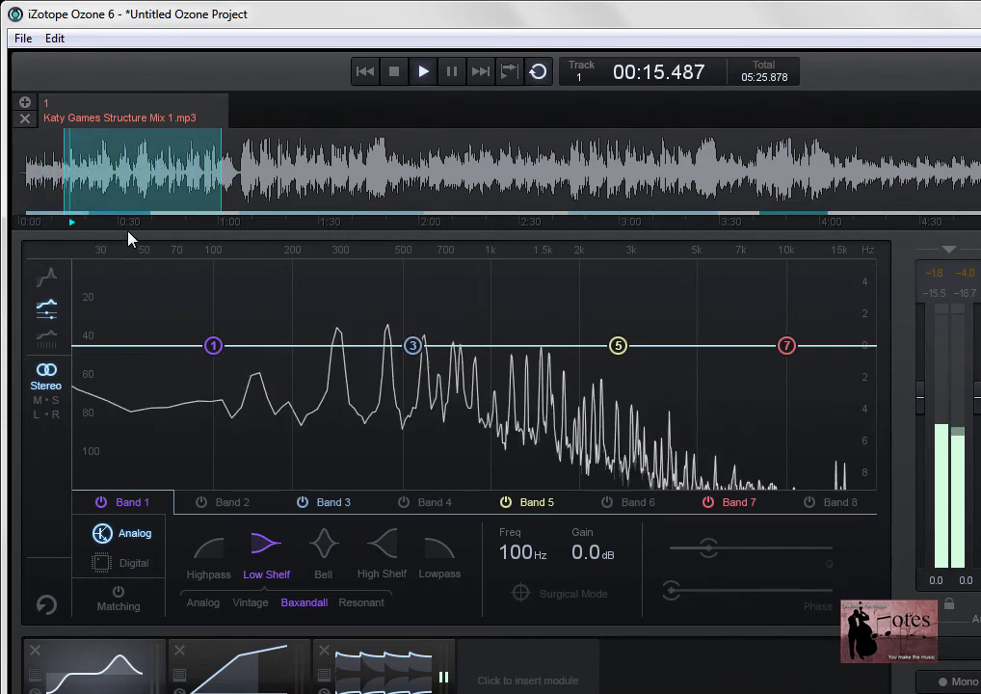
drag(89, 154, 150, 154)
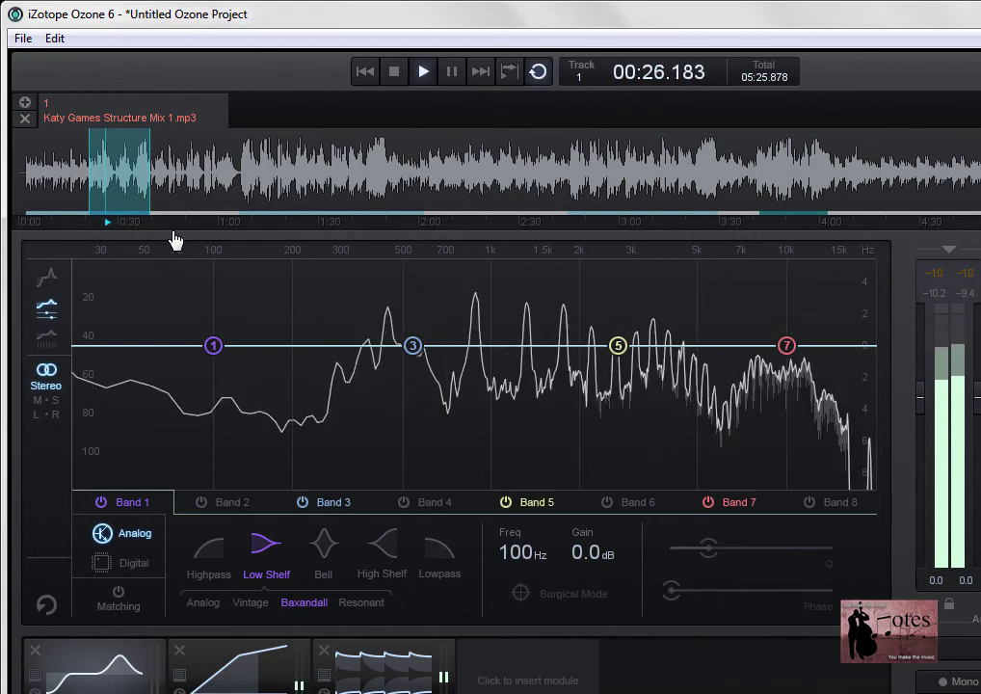
drag(168, 159, 303, 183)
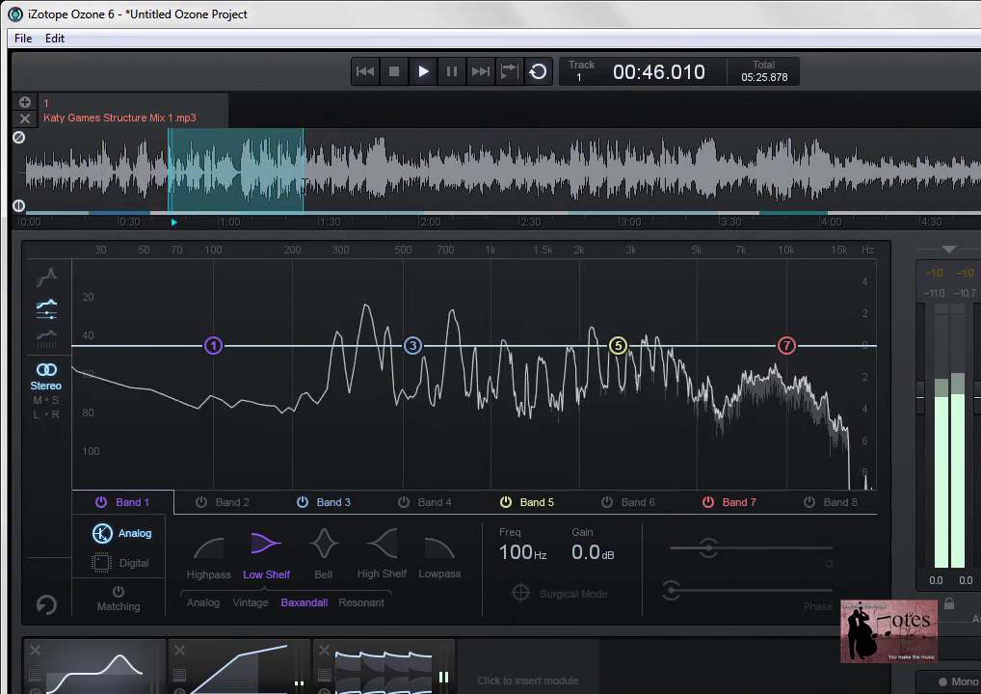
Loop the 1:05–1:56 section, then set a new loop from 2:16 to 2:41
click(256, 217)
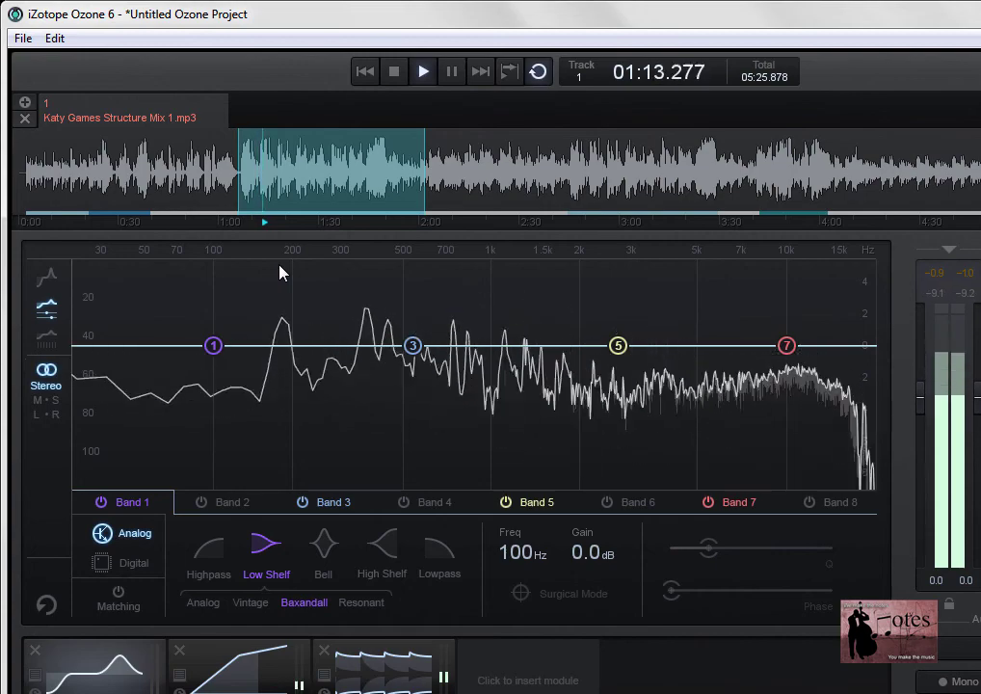
click(475, 172)
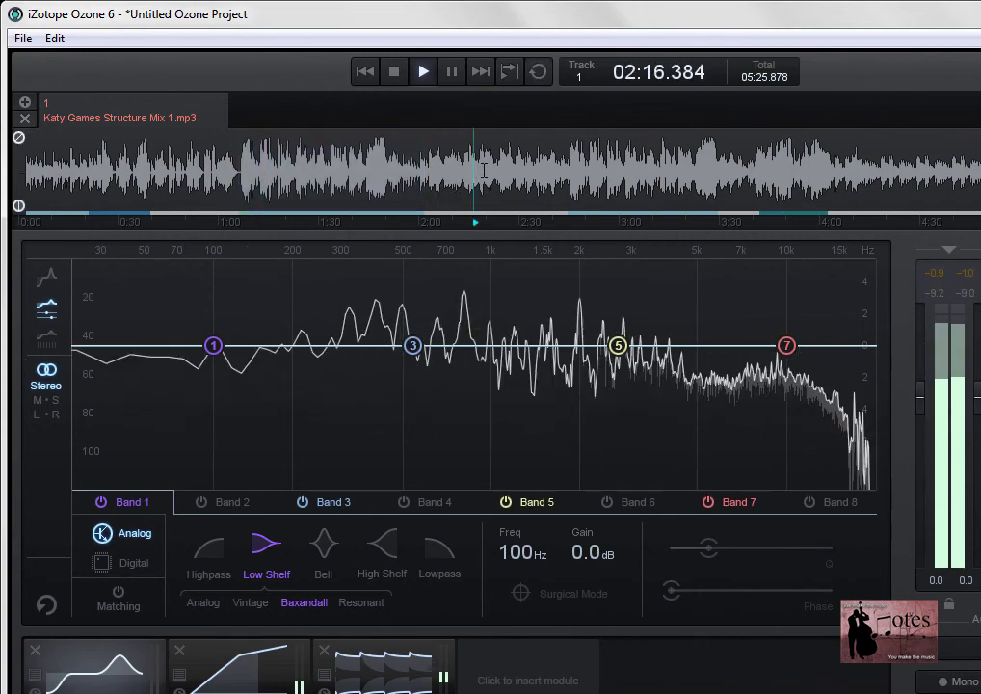
drag(474, 172, 674, 171)
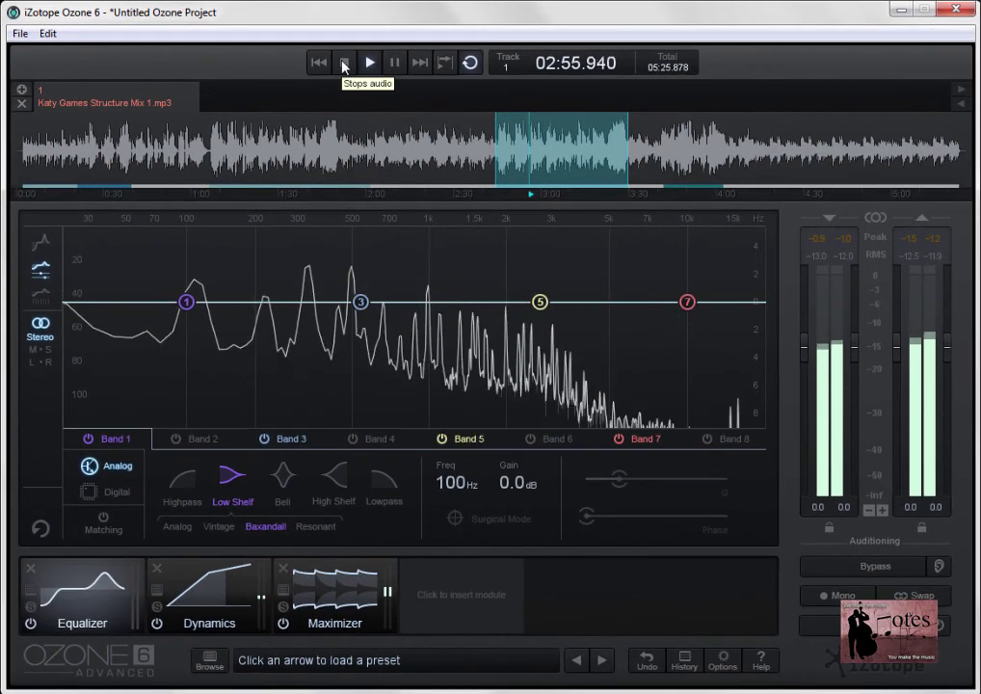
Stop playback, clear the loop selection and reset the playhead to 00:00.000
click(345, 62)
click(361, 135)
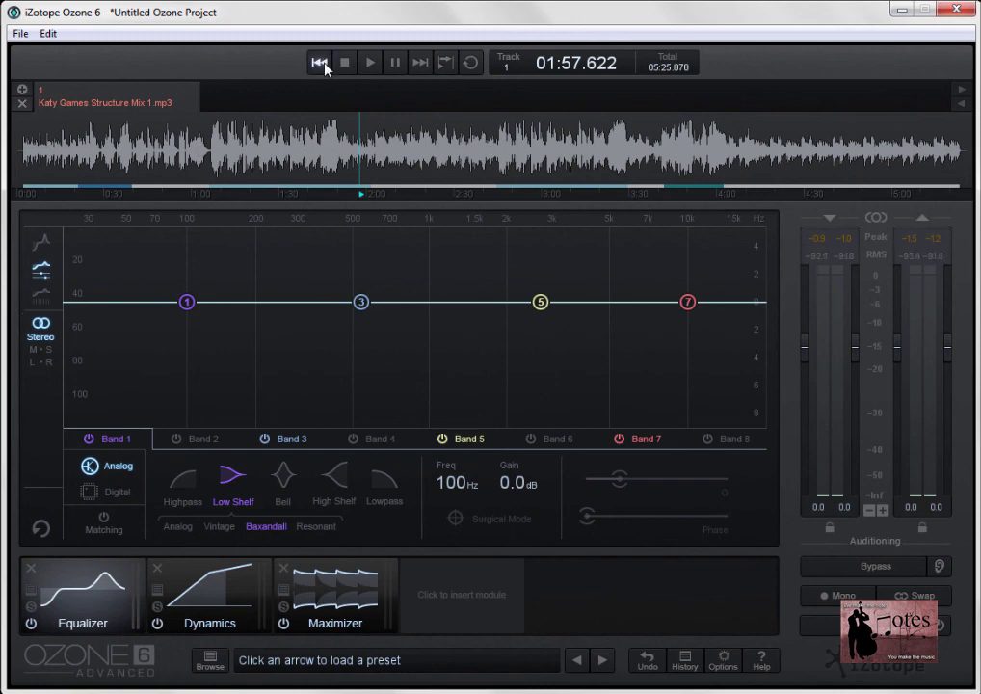
click(319, 63)
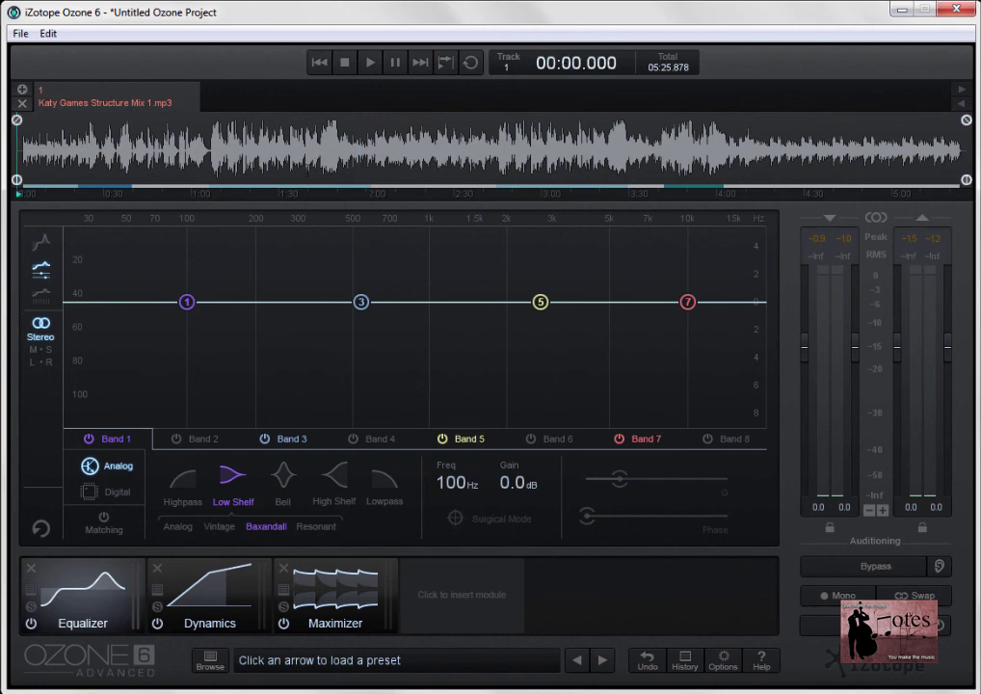